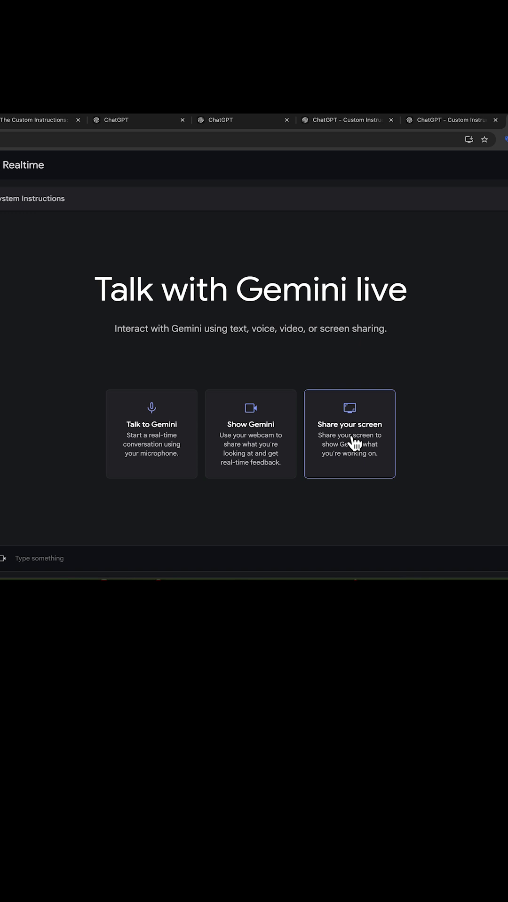
# Share a window with Gemini's live session so it can see the screen
pyautogui.click(366, 437)
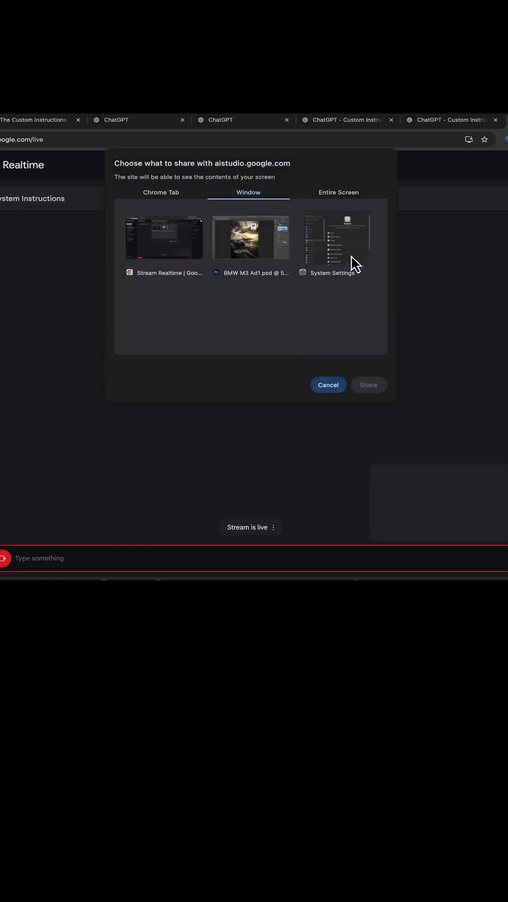
pyautogui.click(341, 227)
pyautogui.click(368, 385)
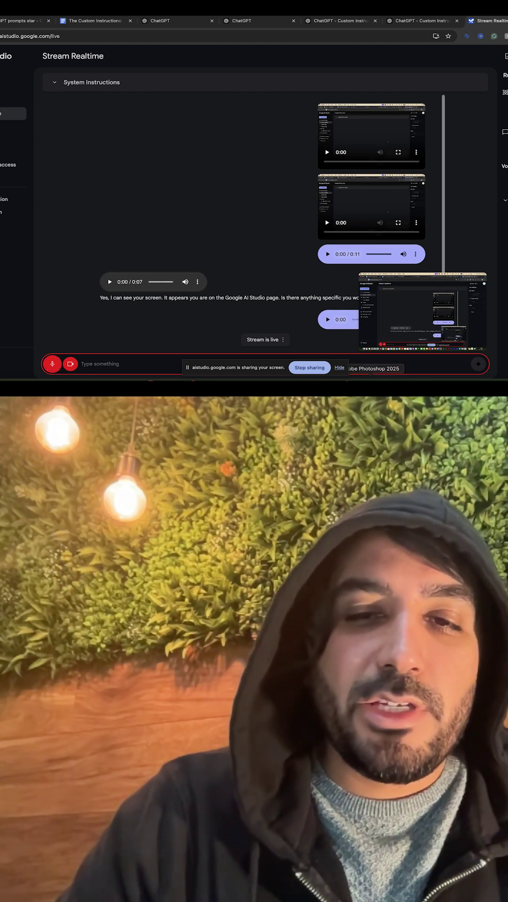
# Switch to the BMW M3 poster in Photoshop and select the car photo layer
pyautogui.press('super+Tab')
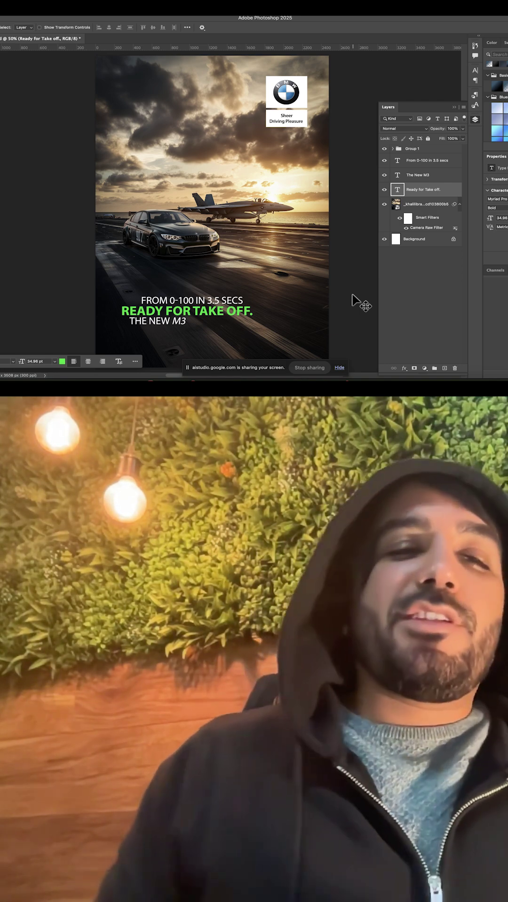
pyautogui.click(184, 291)
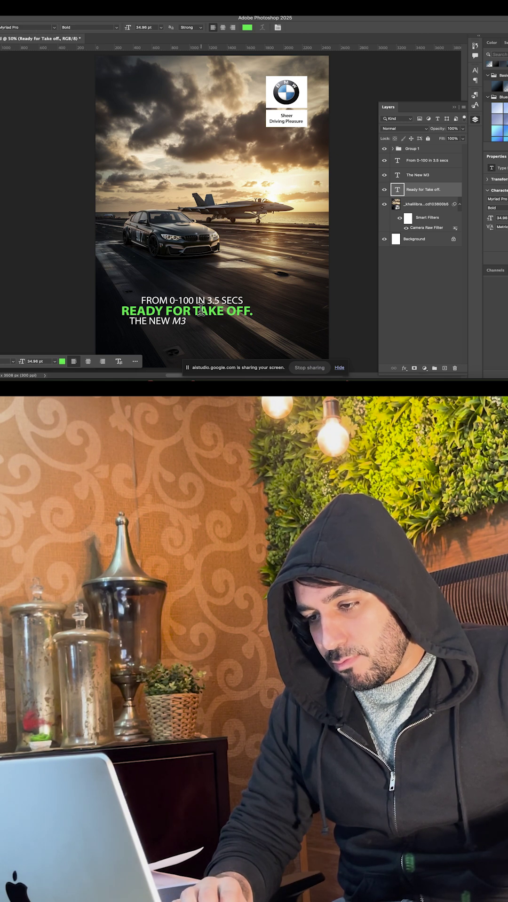
# Recolor the 'READY FOR TAKE OFF.' headline white and return to the Gemini session
pyautogui.tripleClick(203, 311)
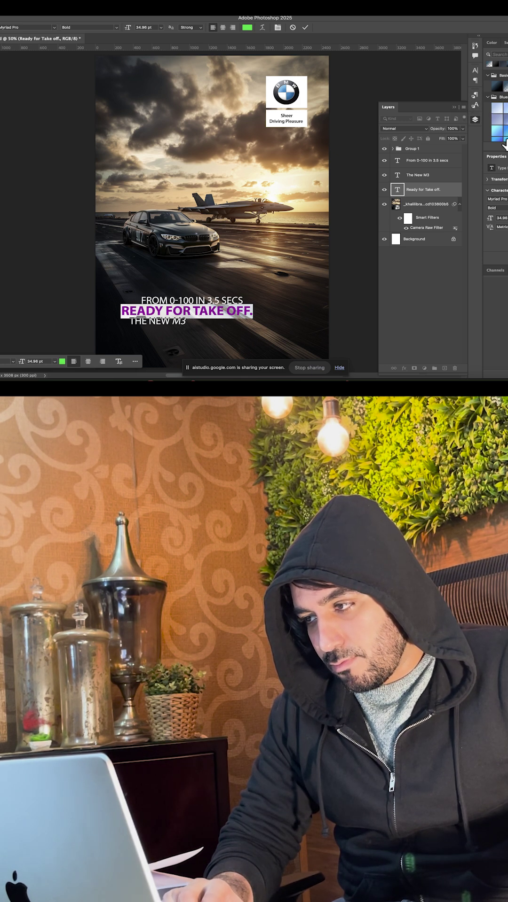
pyautogui.click(246, 26)
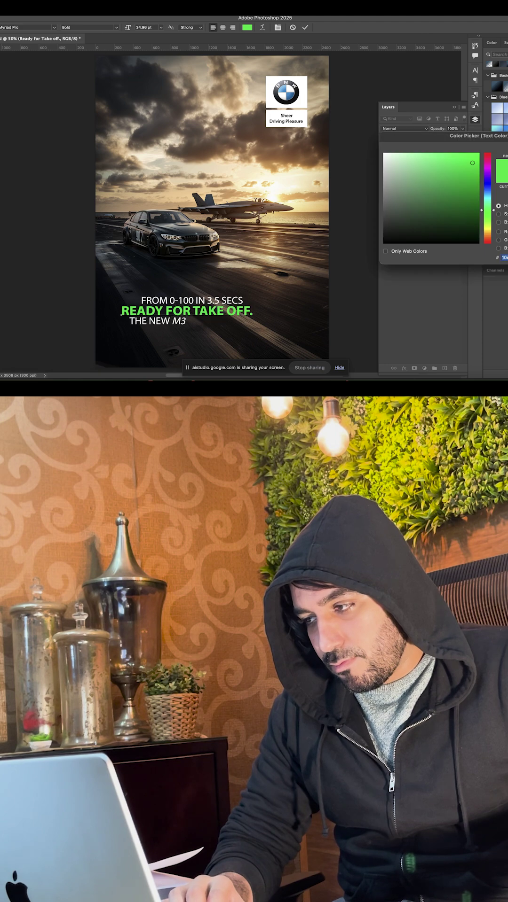
pyautogui.click(384, 154)
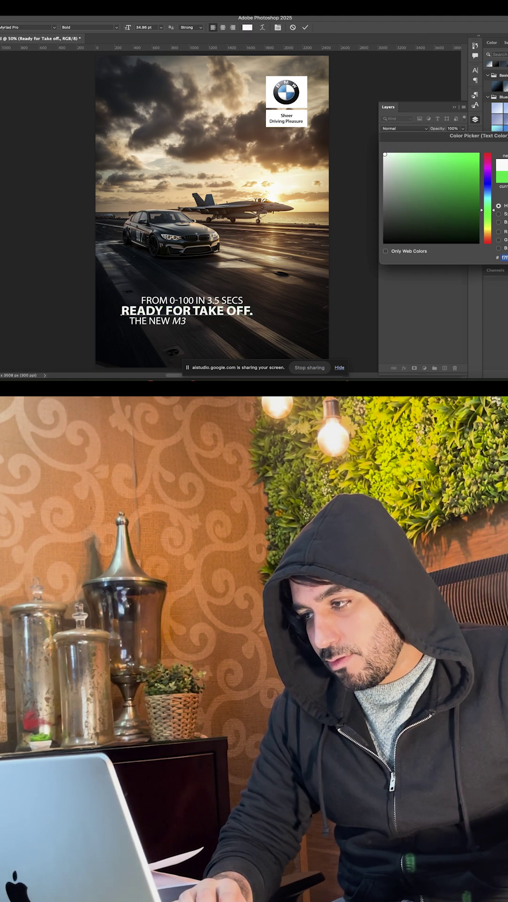
pyautogui.press('super+Tab')
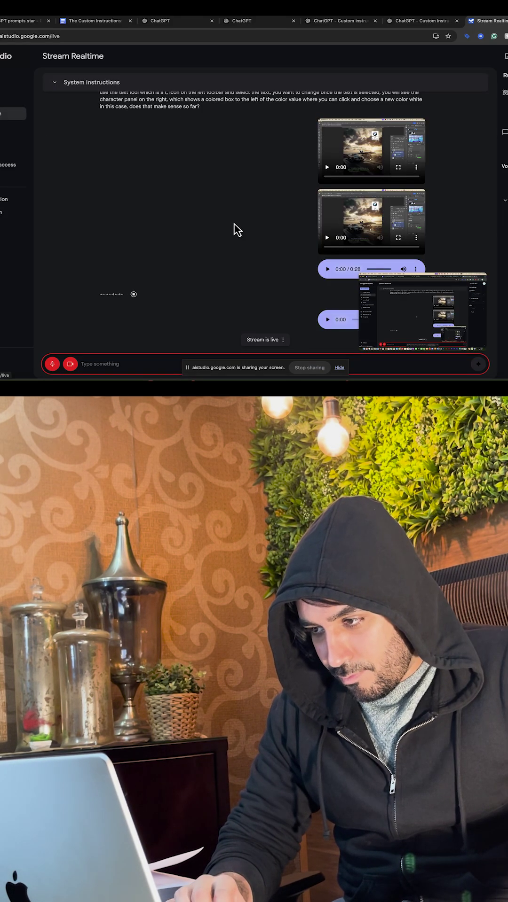